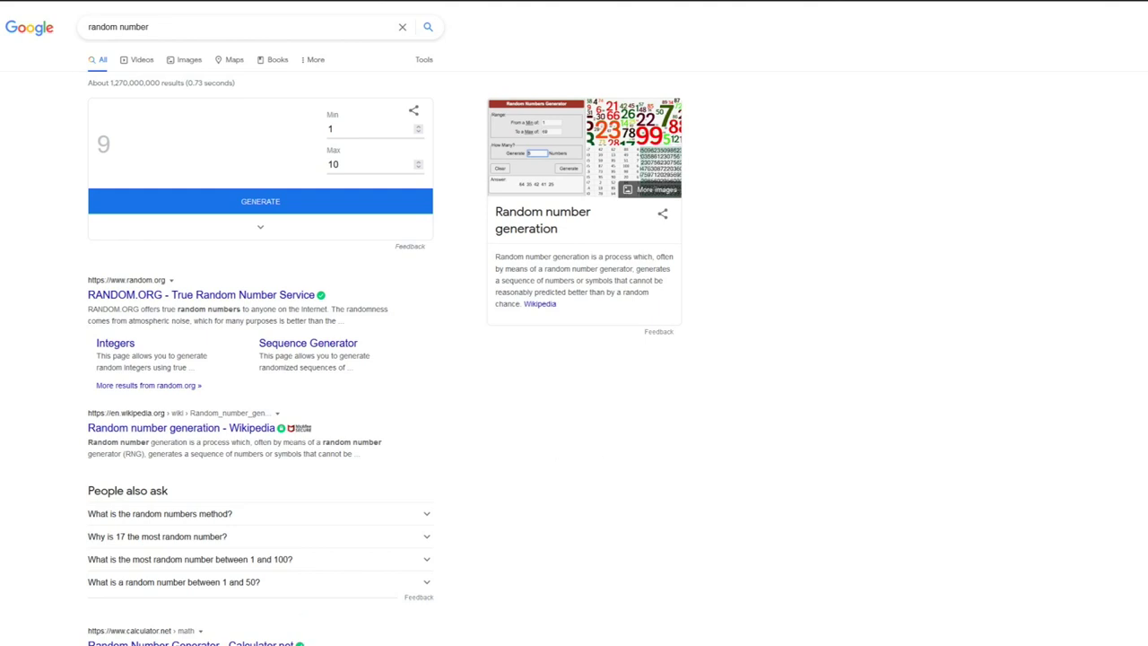
Set the generator's maximum to 926, checked against the spreadsheet's last entry, and generate 454
key(alt+Tab)
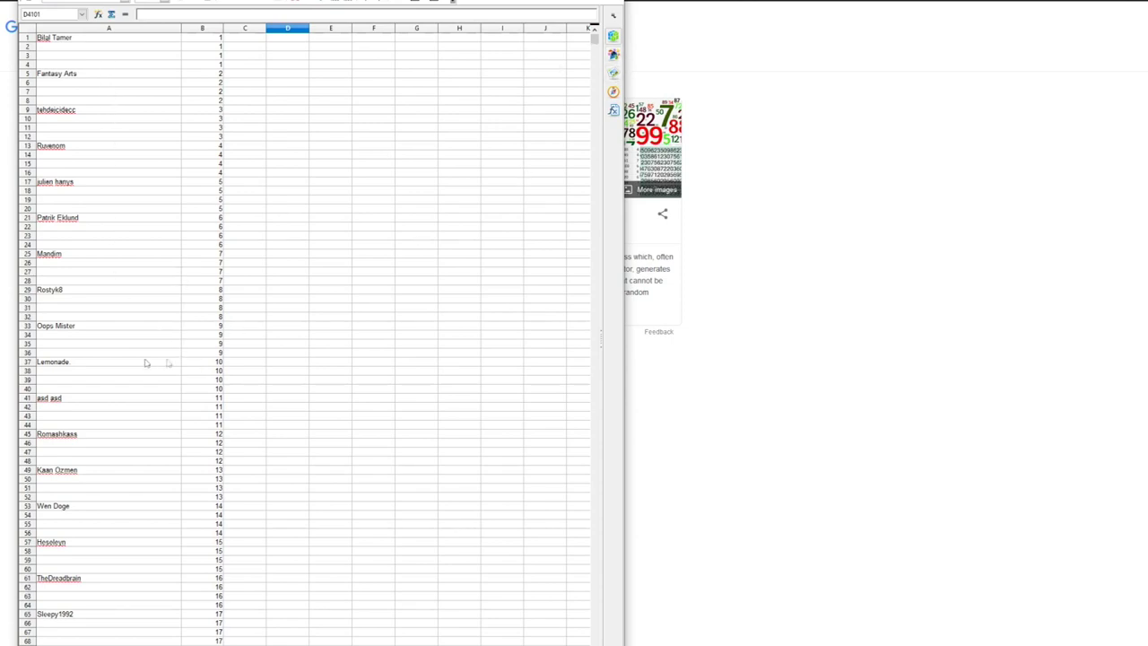
drag(596, 40, 595, 642)
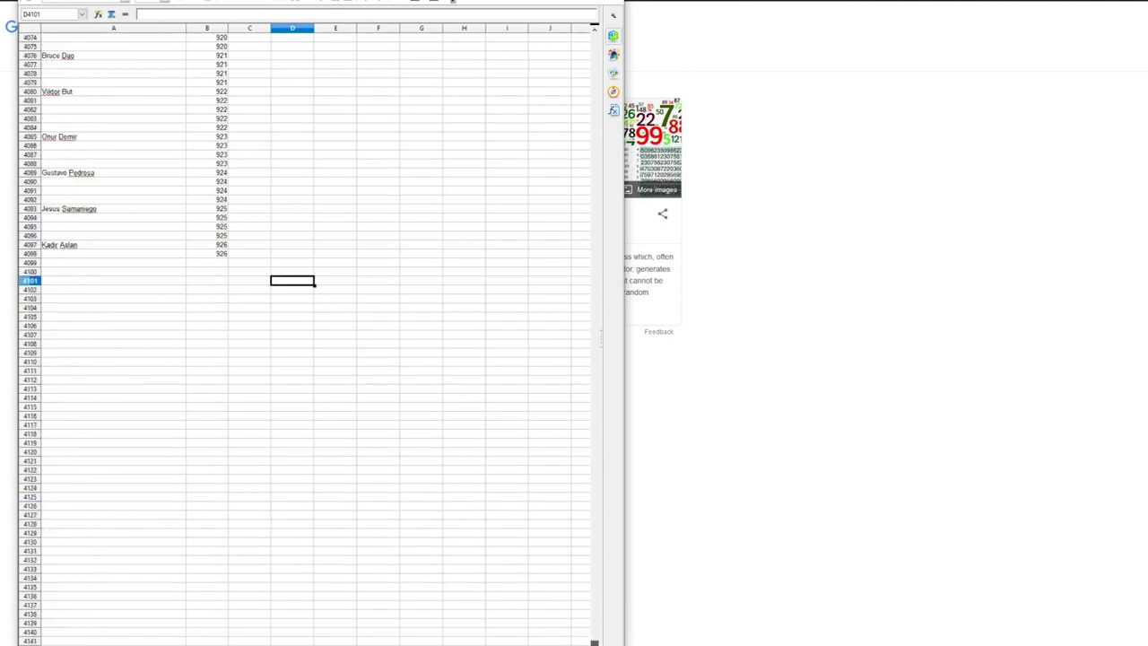
drag(595, 642, 595, 36)
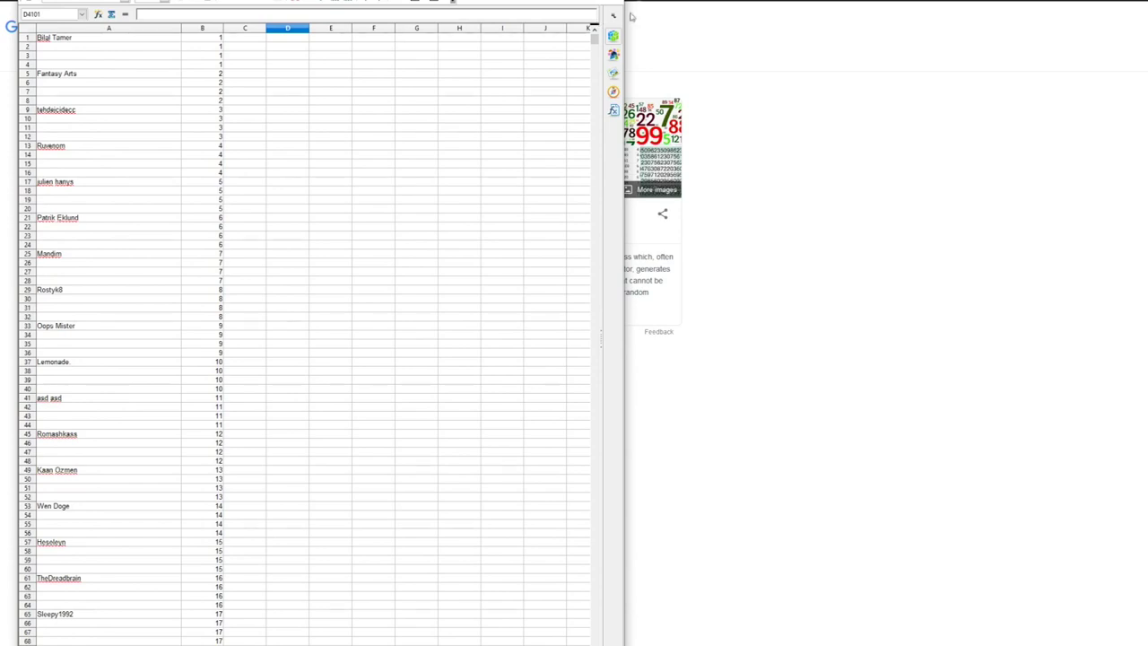
key(alt+Tab)
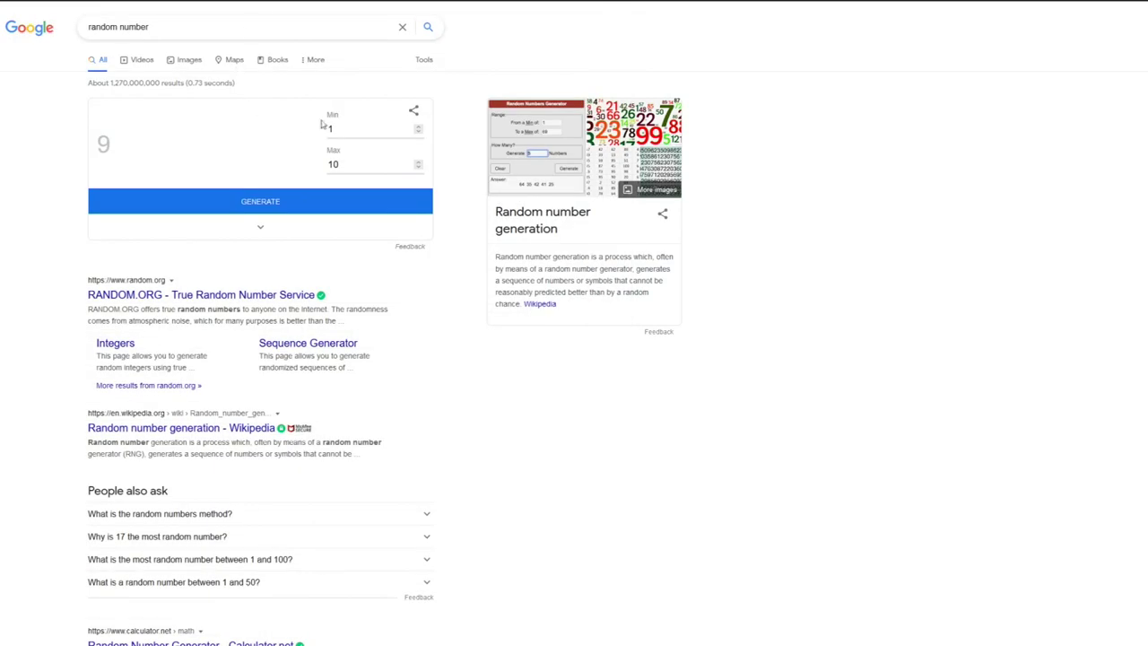
double_click(360, 166)
text(9)
key(alt+Tab)
drag(594, 43, 594, 636)
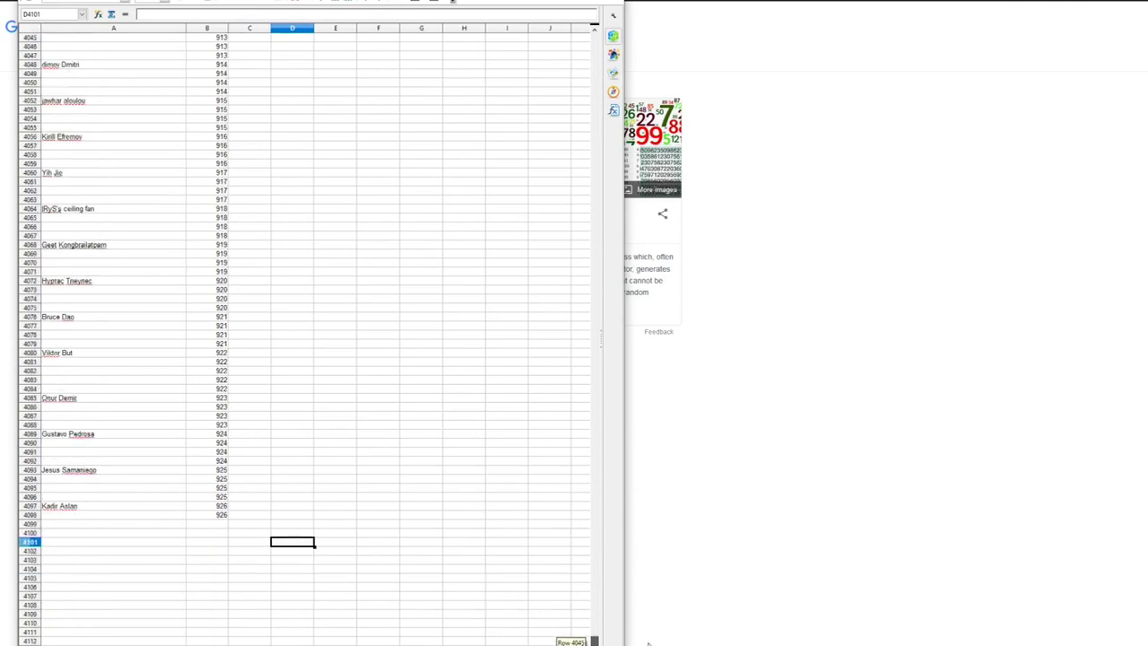
drag(594, 636, 595, 36)
key(alt+Tab)
text(26)
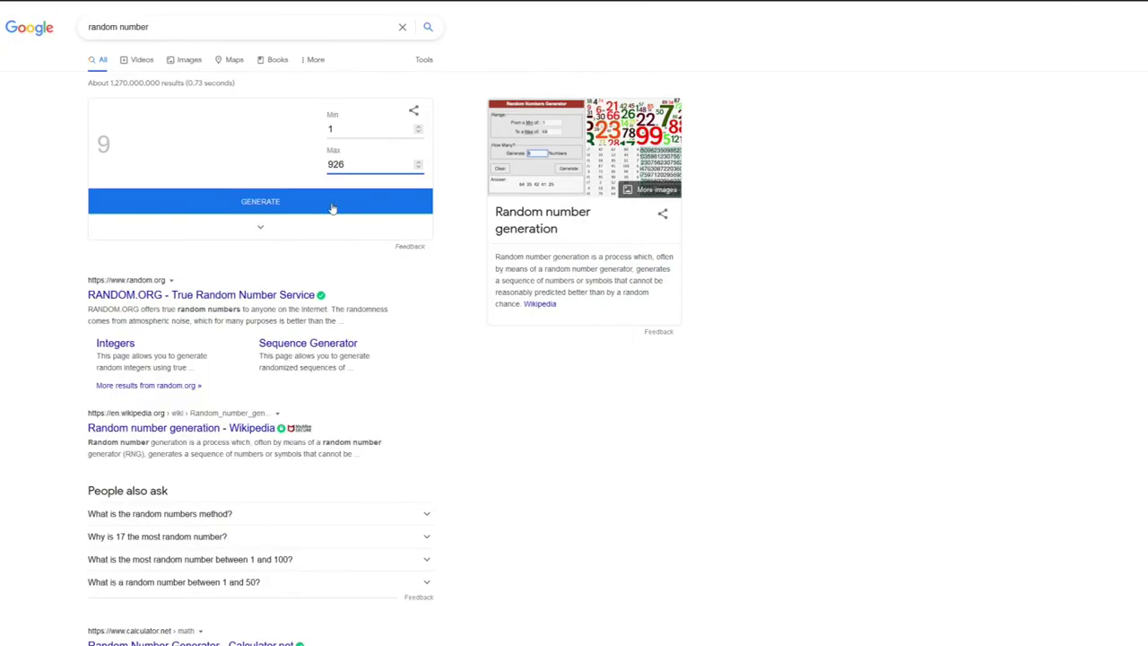
click(332, 208)
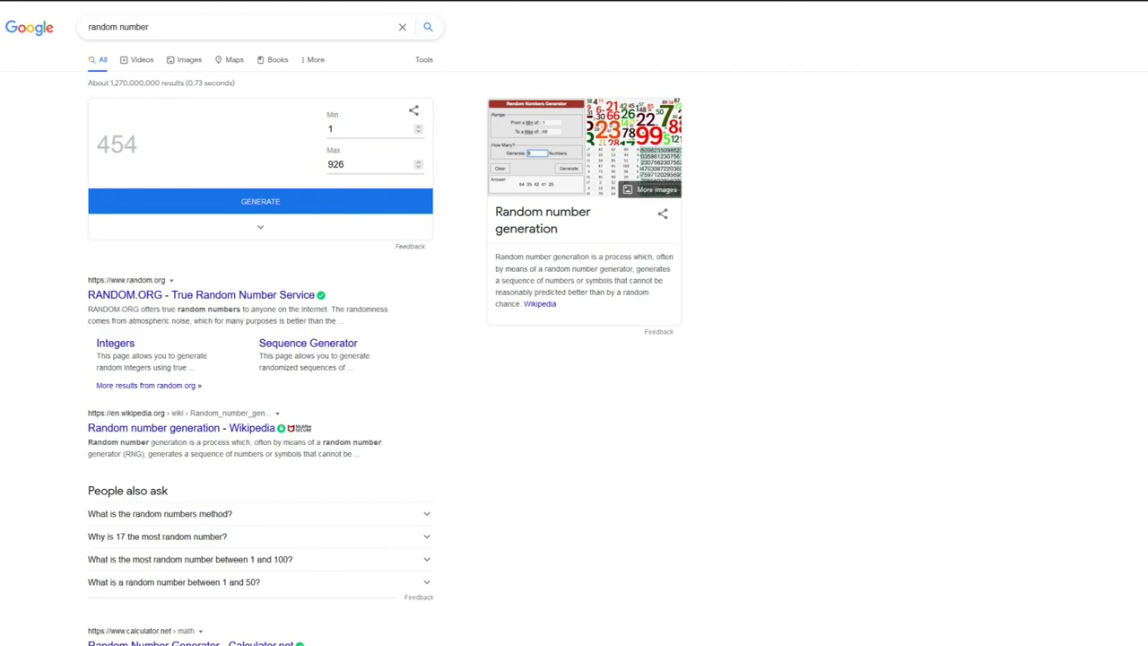
key(alt+Tab)
mouse_move(595, 40)
mouse_down()
mouse_move(595, 371)
mouse_move(595, 350)
mouse_up()
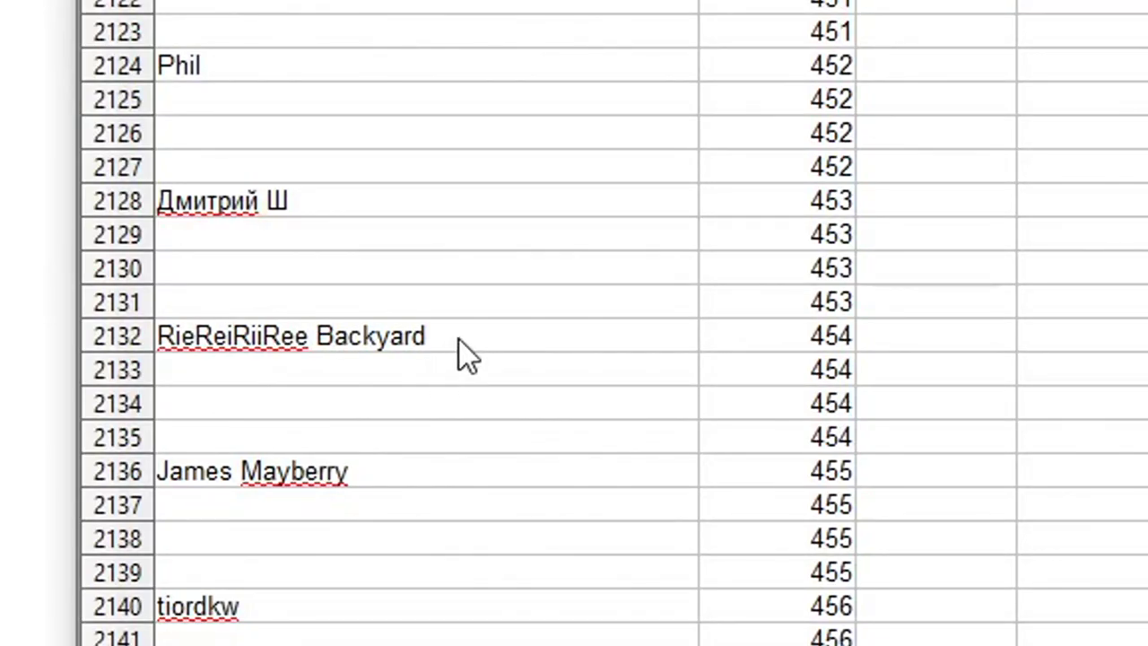
Select cell A2132, RieReiRiiRee Backyard, and put it into edit mode with F2
click(459, 340)
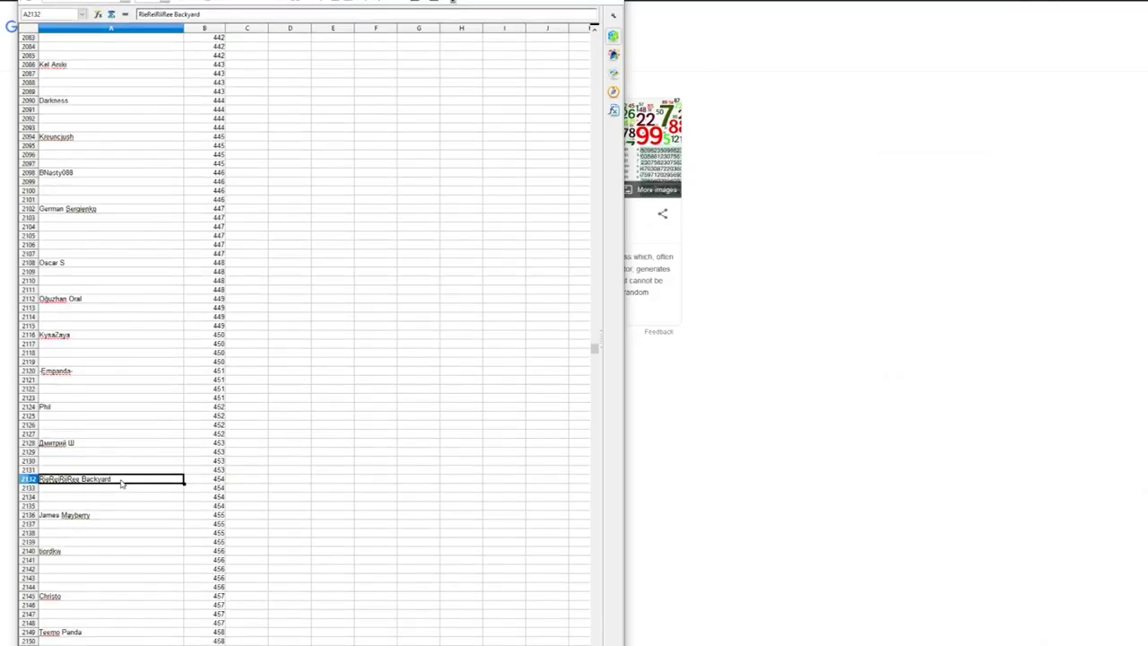
key(F2)
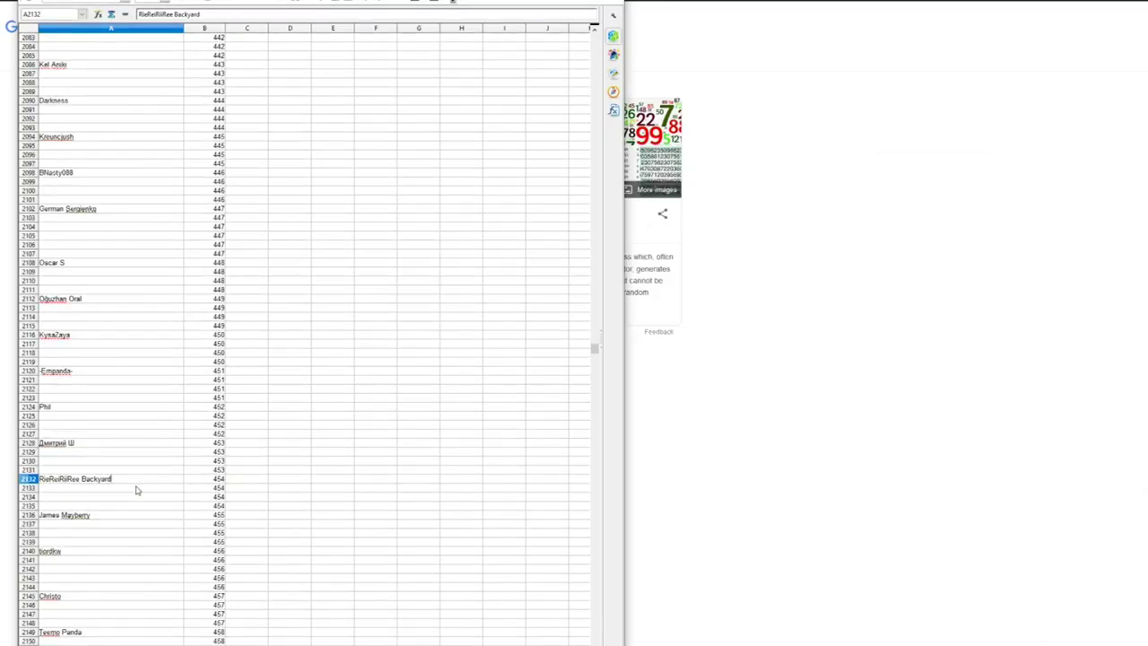